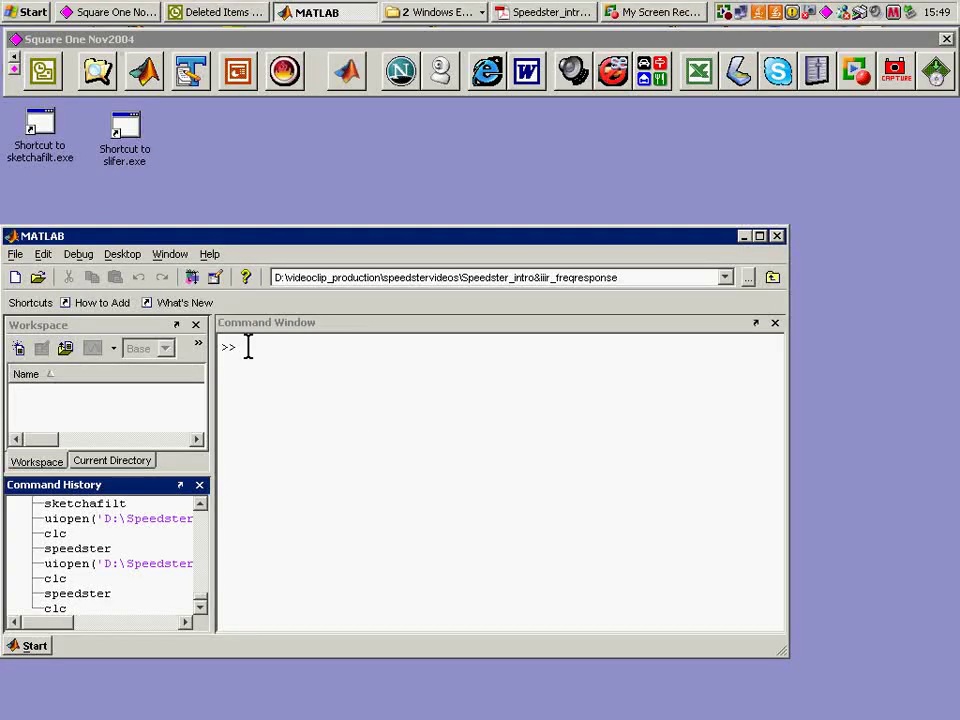
# Step: Run the speedster command in MATLAB to open the DSP Speedster block library
pyautogui.click(249, 345)
pyautogui.write('sp')
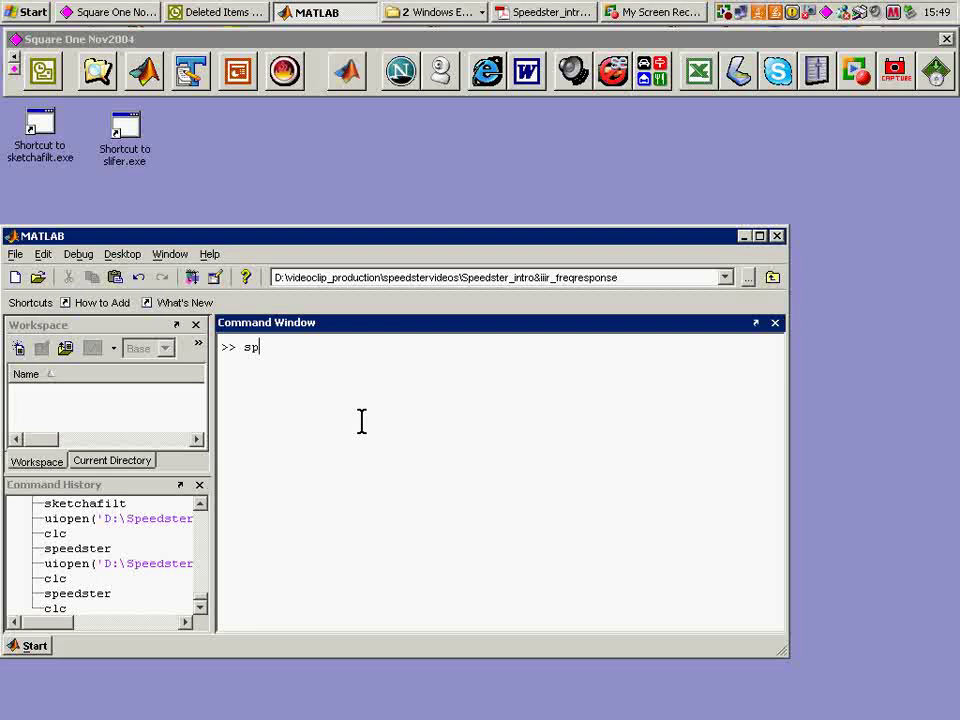
pyautogui.write('eedster')
pyautogui.press('Return')
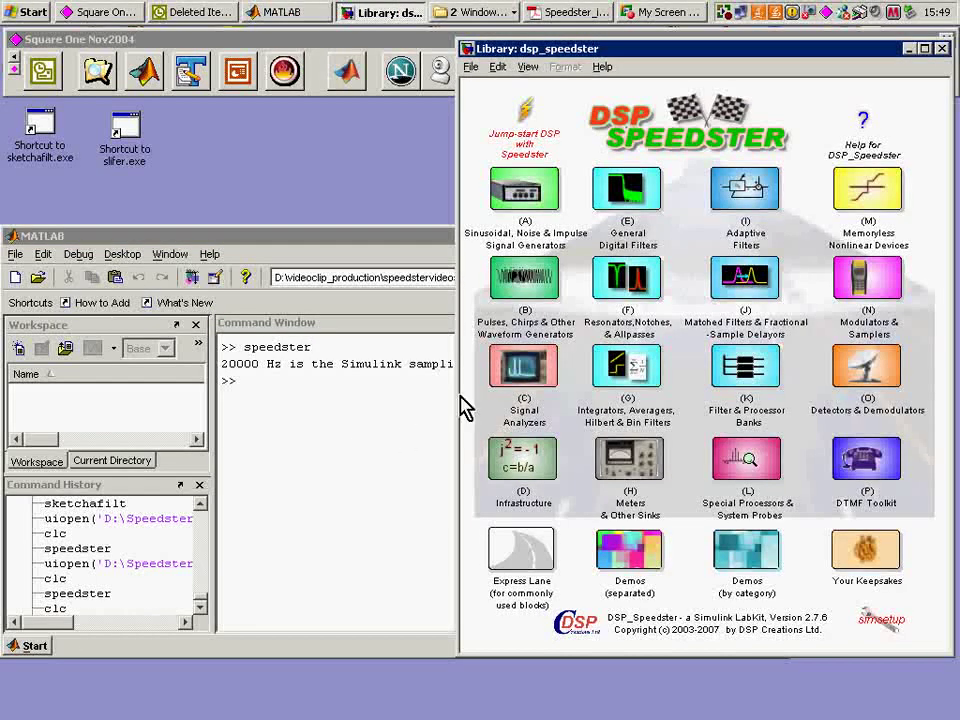
# Step: Open the General Digital Filters library with a new untitled model beside it
pyautogui.doubleClick(623, 197)
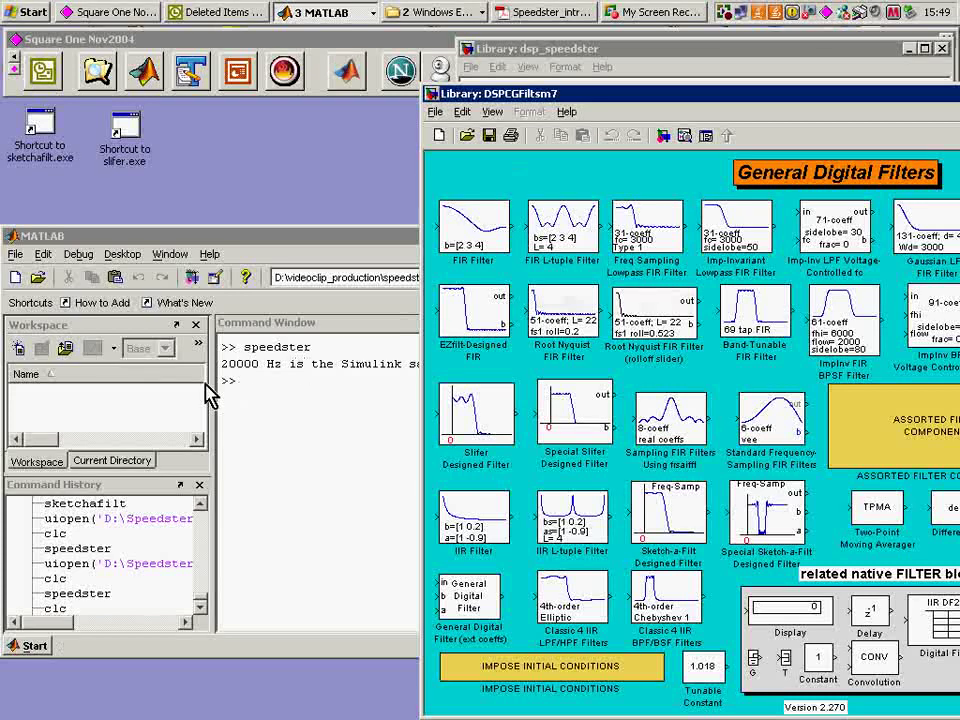
pyautogui.click(440, 137)
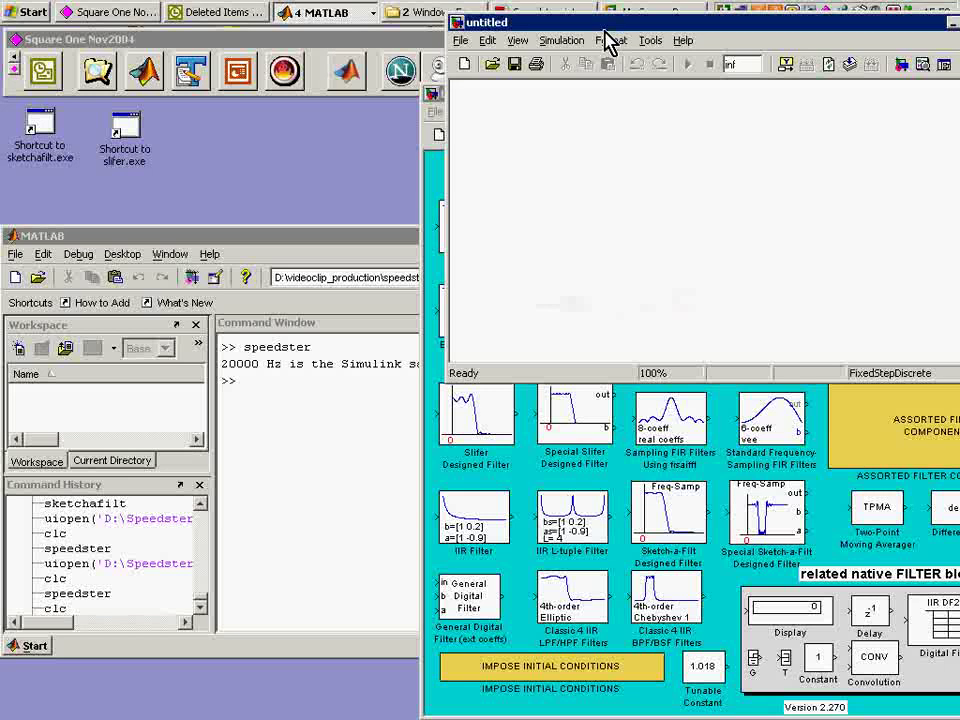
pyautogui.moveTo(604, 30); pyautogui.dragTo(214, 127)
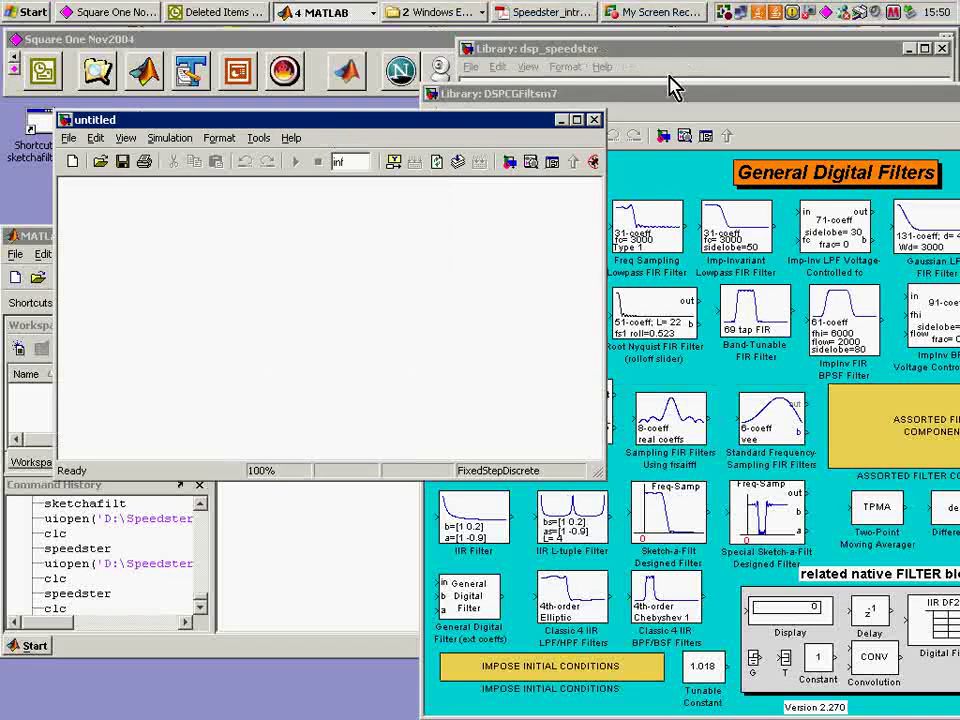
pyautogui.click(672, 88)
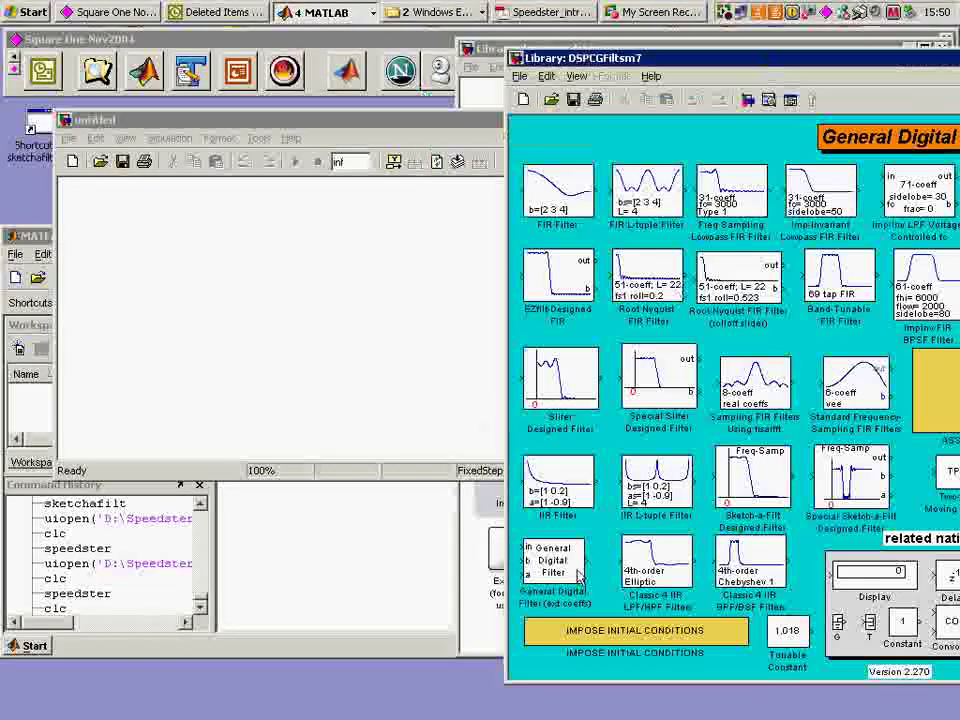
# Step: Place an IIR Filter block in the model with Output Filter Coefficients enabled
pyautogui.moveTo(556, 482); pyautogui.dragTo(213, 311)
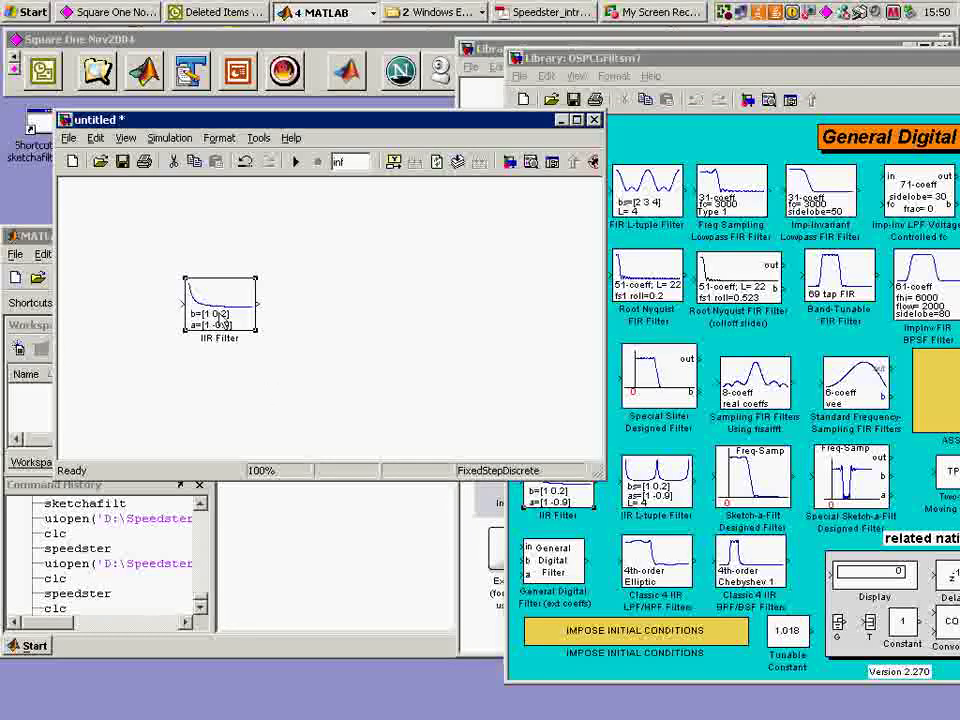
pyautogui.doubleClick(220, 318)
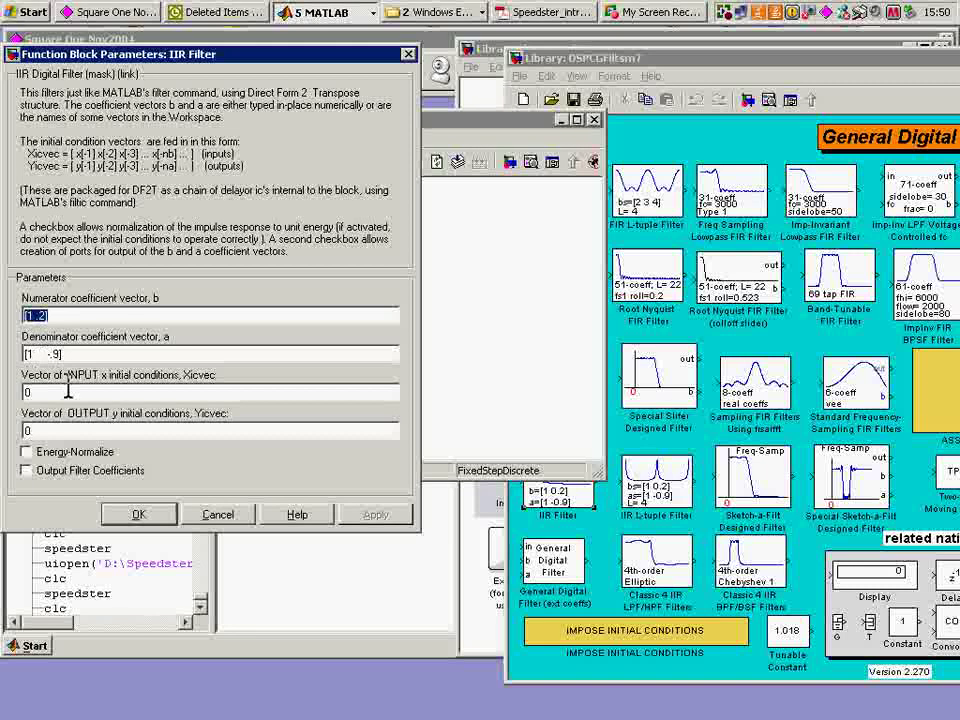
pyautogui.click(158, 515)
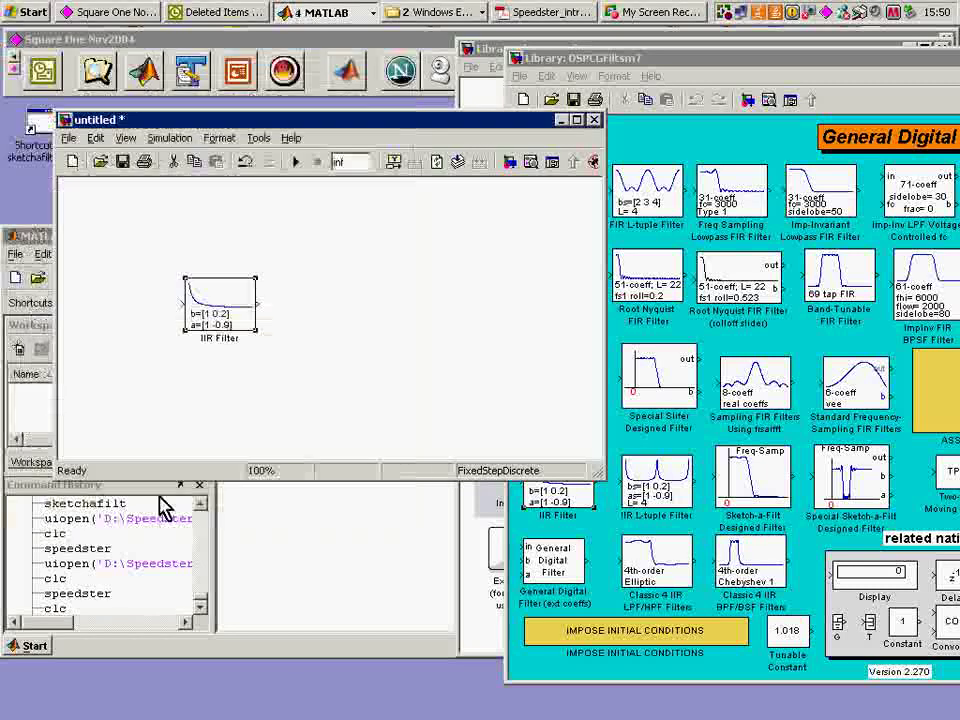
pyautogui.doubleClick(215, 297)
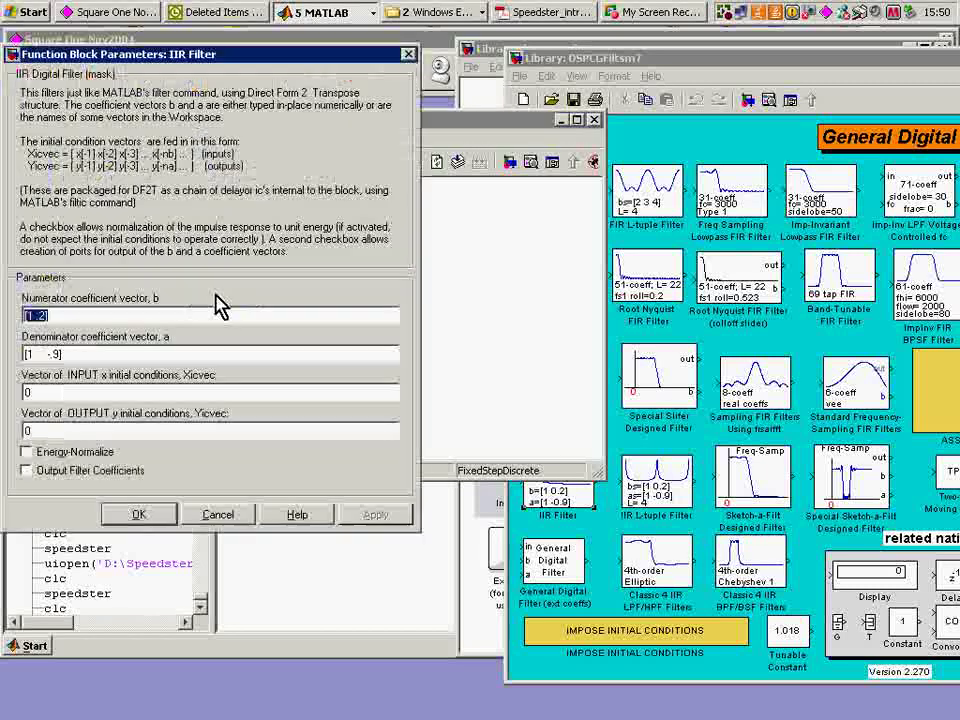
pyautogui.click(27, 471)
pyautogui.click(139, 514)
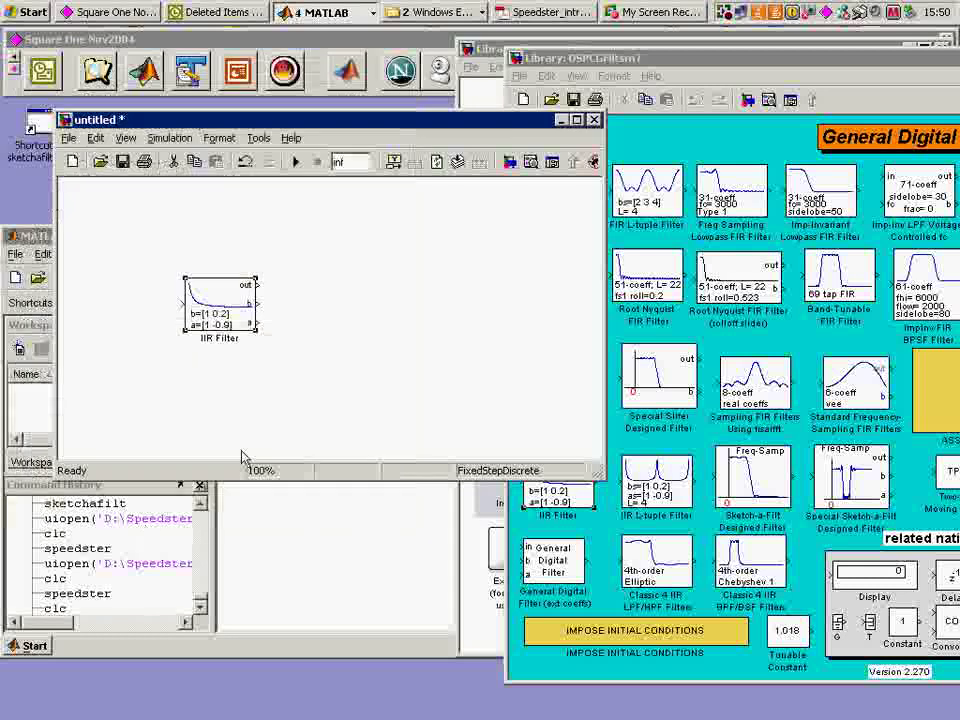
pyautogui.click(516, 59)
# Step: Add the Impulse-Driven Filter Response Tester from the Special Processors & System Probes library
pyautogui.click(545, 177)
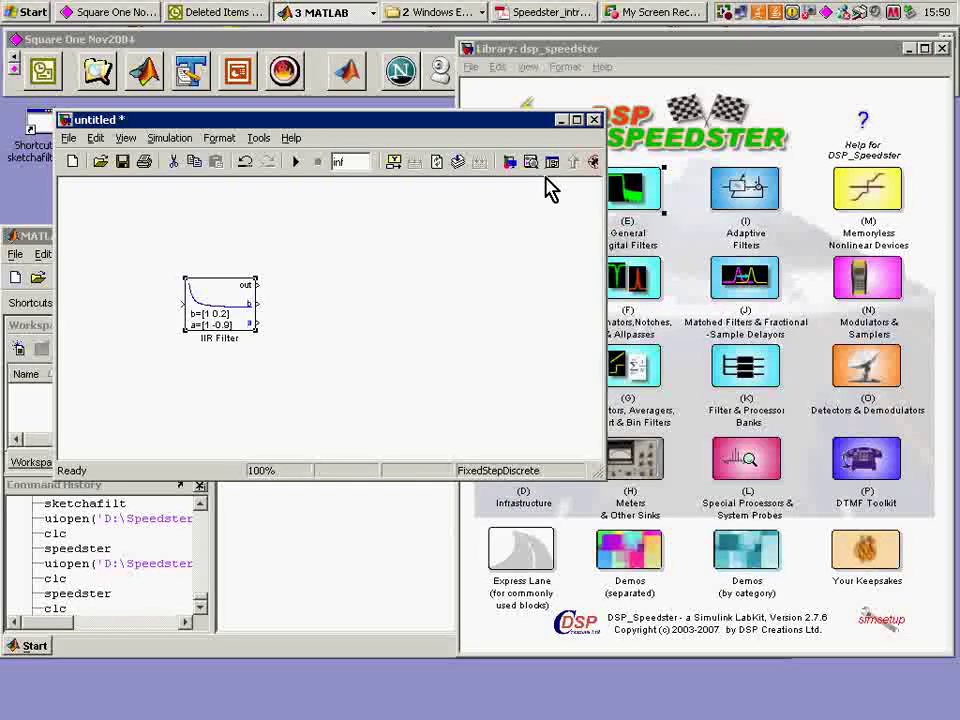
pyautogui.click(727, 67)
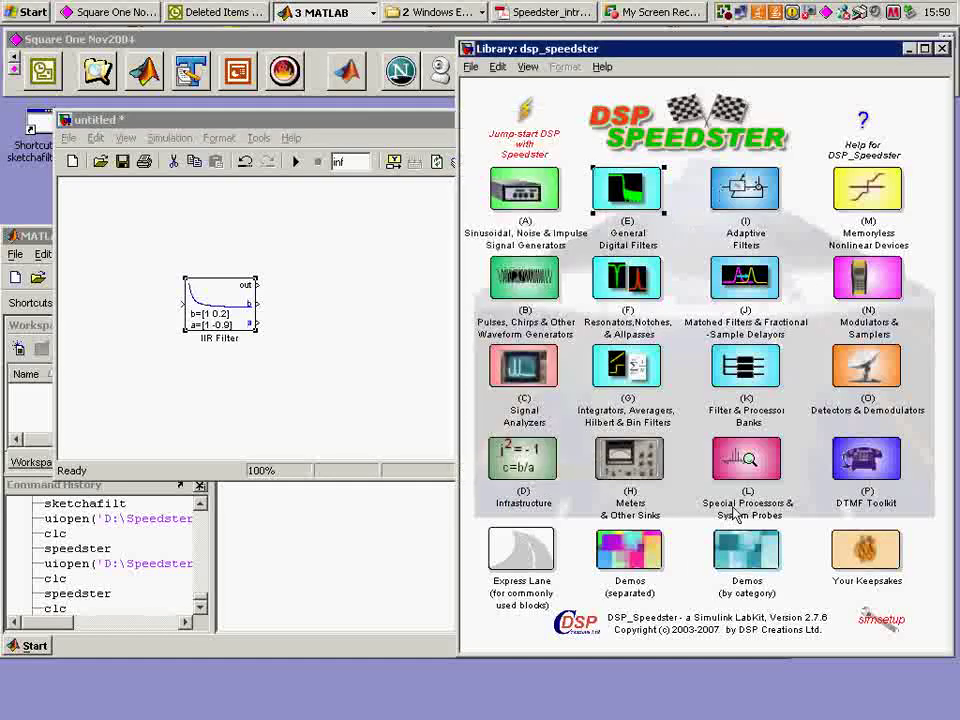
pyautogui.doubleClick(735, 466)
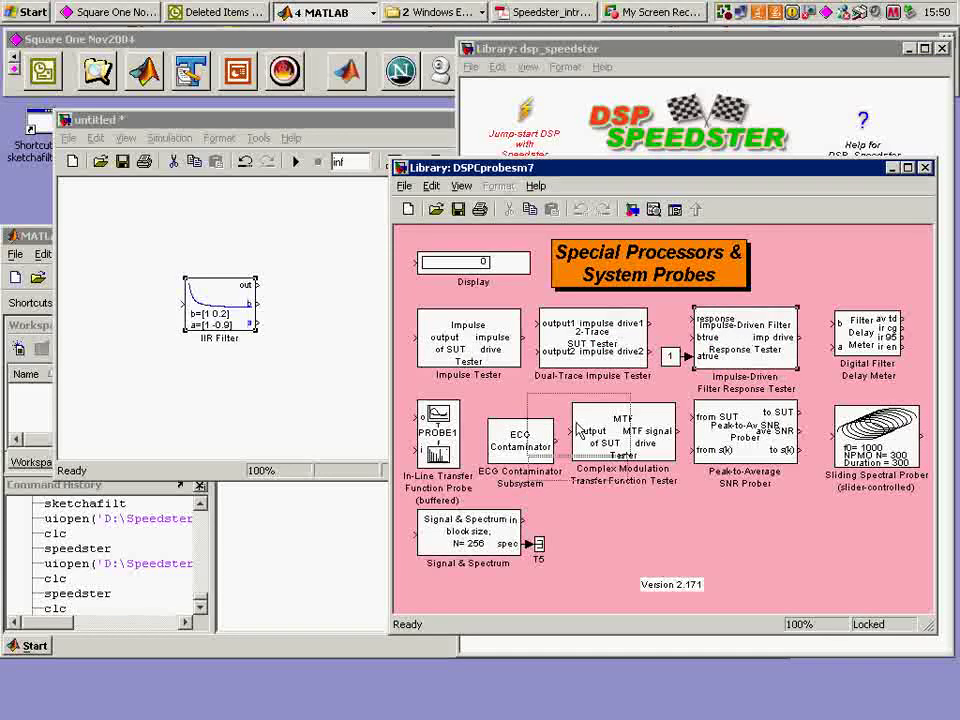
pyautogui.moveTo(745, 343)
pyautogui.mouseDown()
pyautogui.moveTo(285, 395)
pyautogui.moveTo(380, 310)
pyautogui.mouseUp()
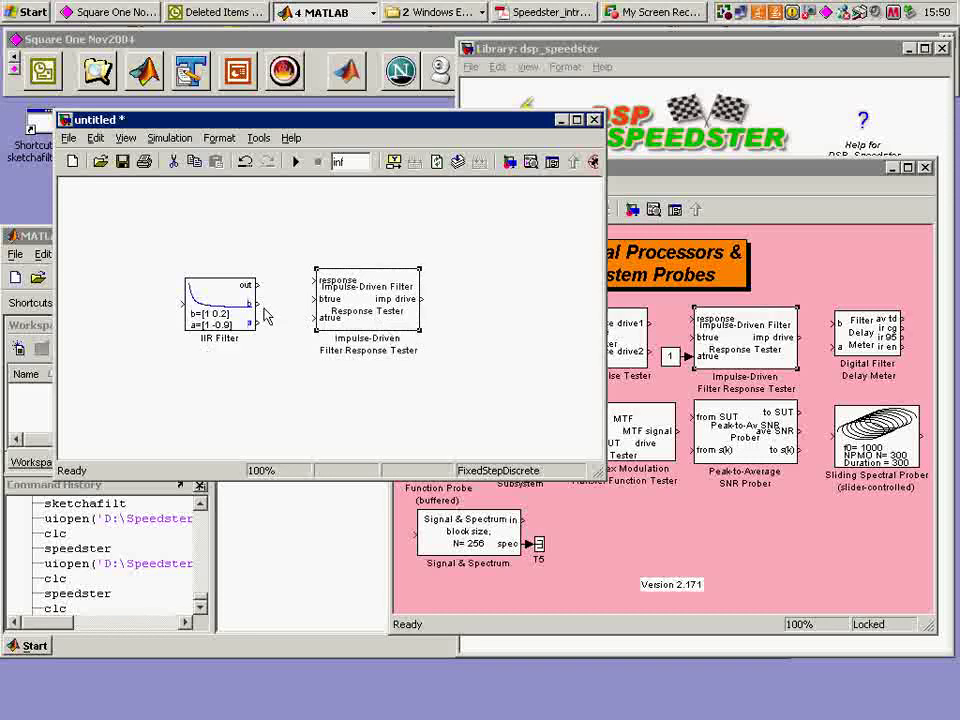
# Step: Wire the IIR Filter's b output to btrue and a output to atrue
pyautogui.moveTo(259, 302); pyautogui.dragTo(316, 299)
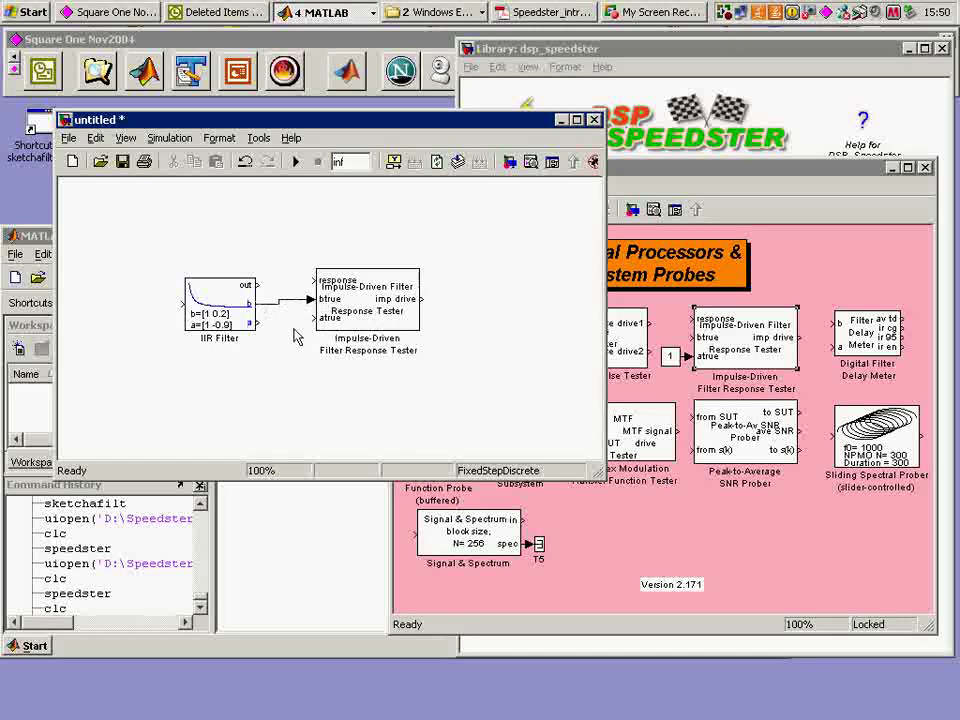
pyautogui.moveTo(257, 322); pyautogui.dragTo(318, 318)
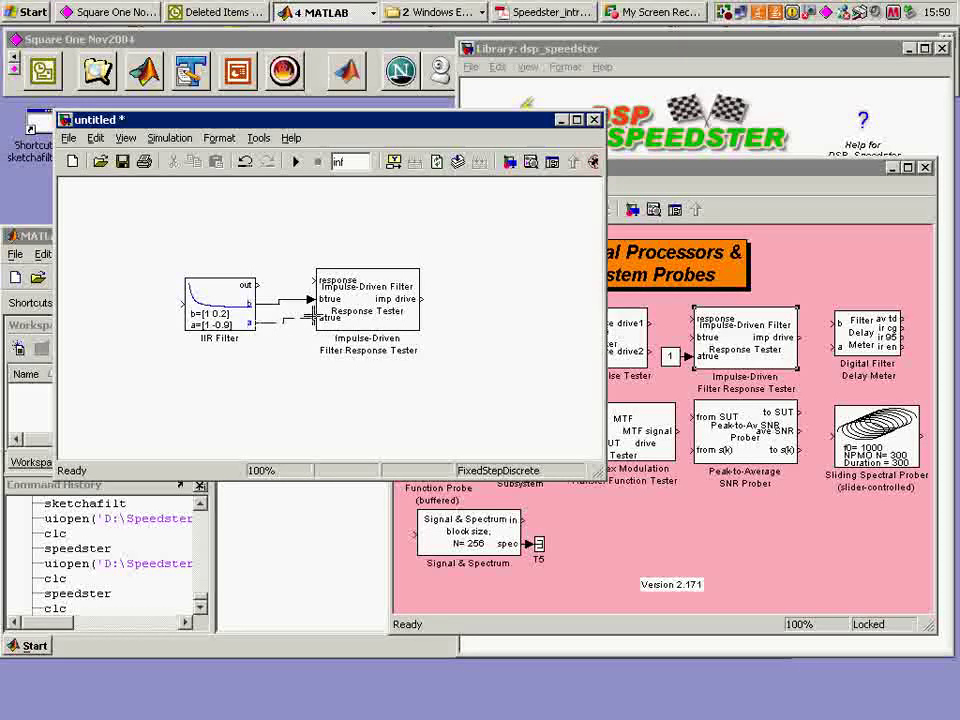
pyautogui.moveTo(377, 318); pyautogui.dragTo(377, 322)
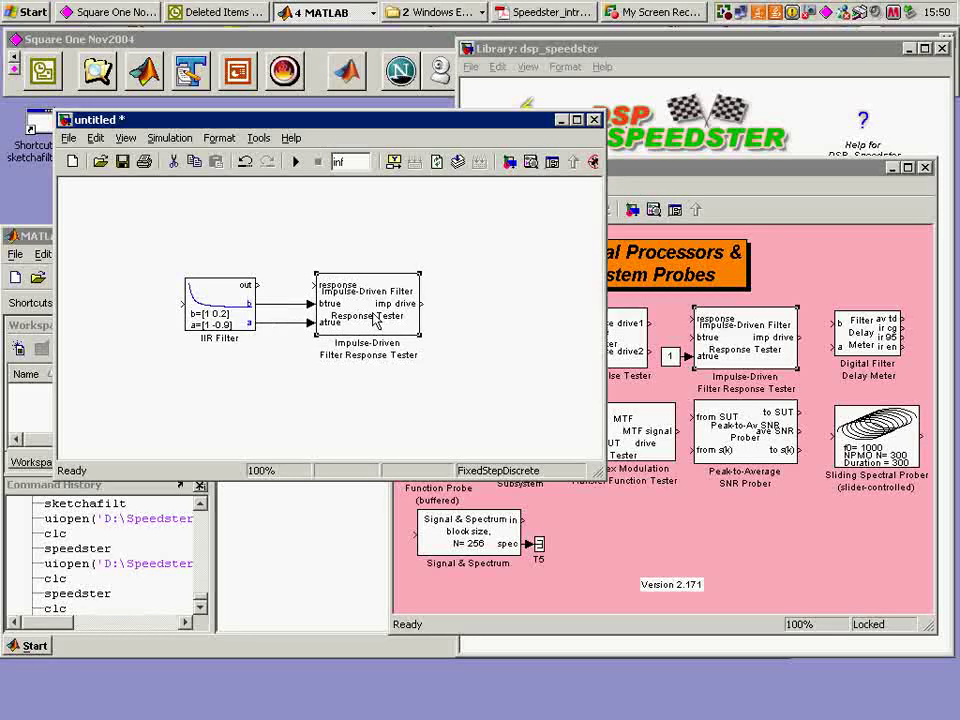
# Step: Close the Special Processors library and the main DSP Speedster library
pyautogui.click(928, 170)
pyautogui.click(470, 48)
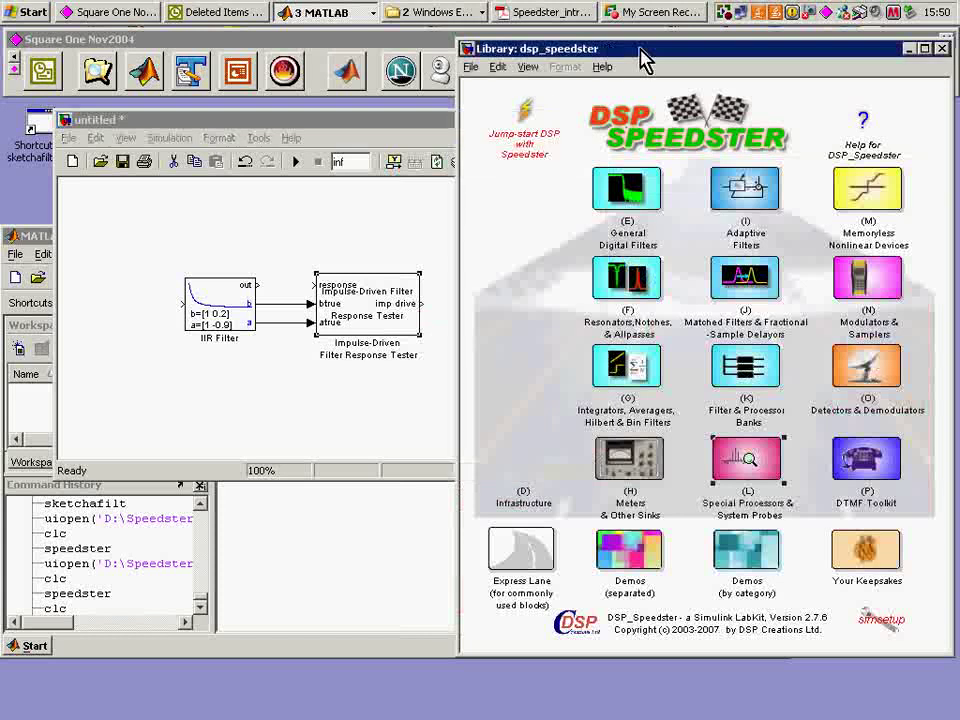
pyautogui.moveTo(600, 48); pyautogui.dragTo(830, 63)
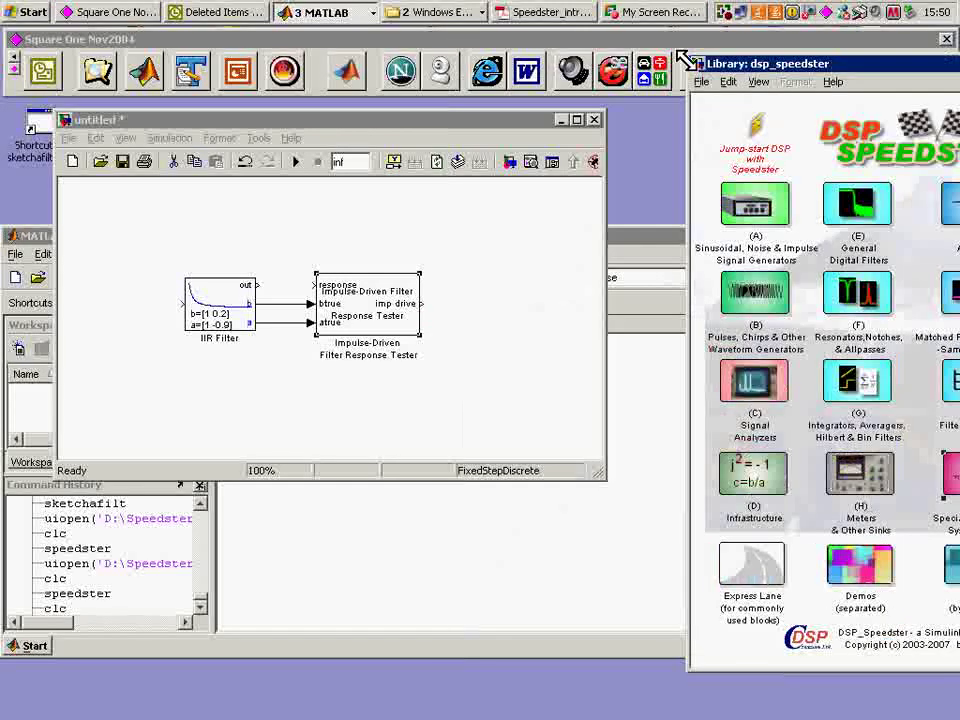
pyautogui.click(699, 64)
pyautogui.click(720, 183)
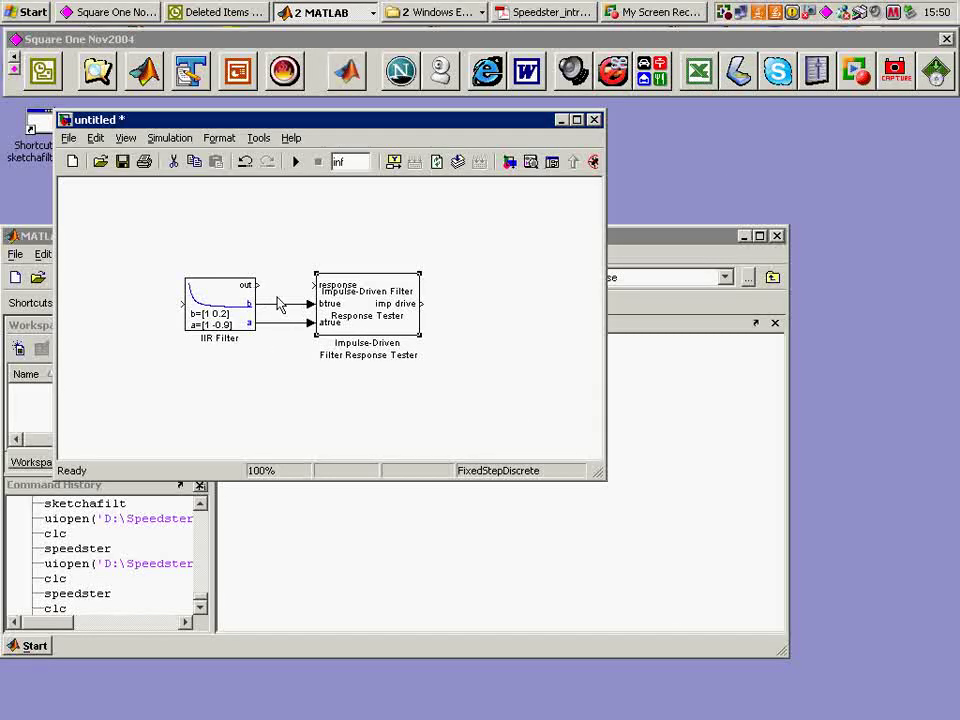
# Step: Wire filter out to the tester's response input and loop imp drive back into the filter
pyautogui.moveTo(263, 287); pyautogui.dragTo(314, 285)
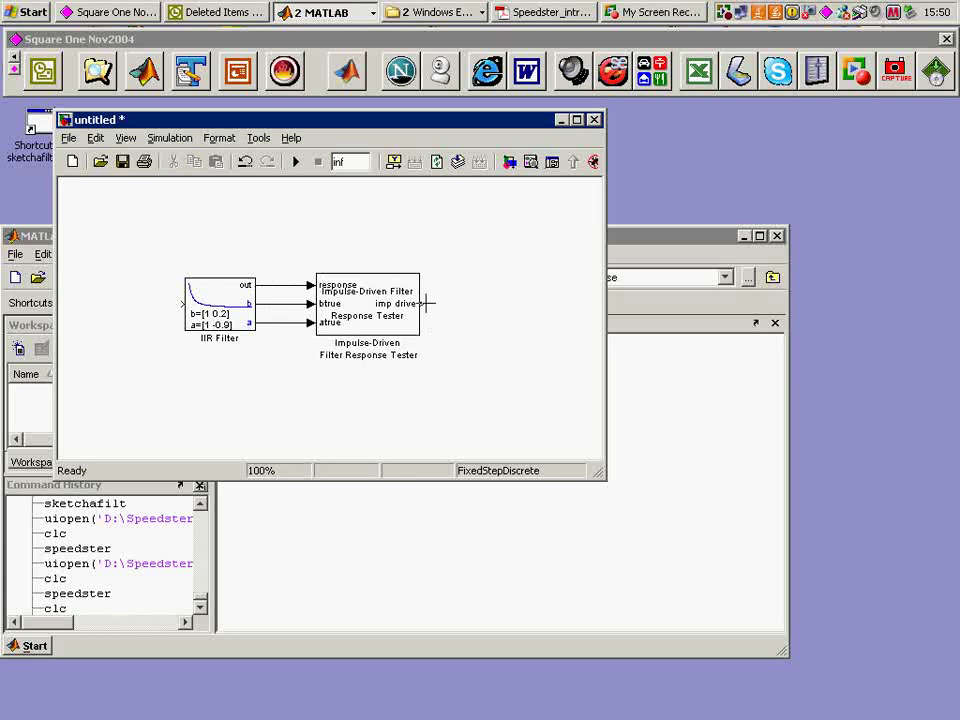
pyautogui.moveTo(426, 302); pyautogui.dragTo(184, 310)
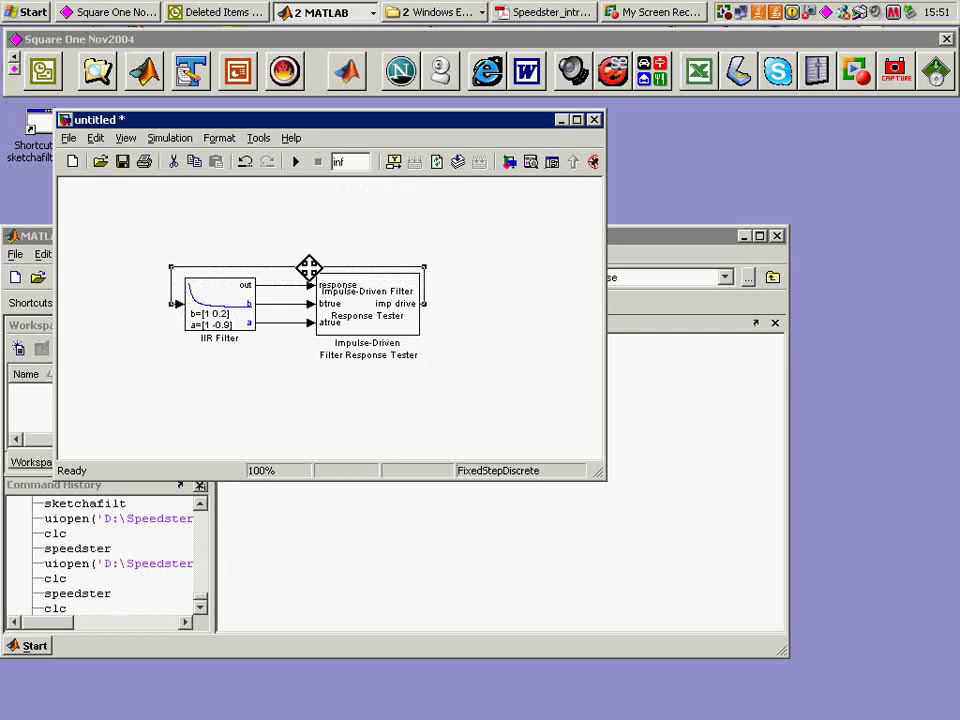
pyautogui.moveTo(306, 266); pyautogui.dragTo(309, 229)
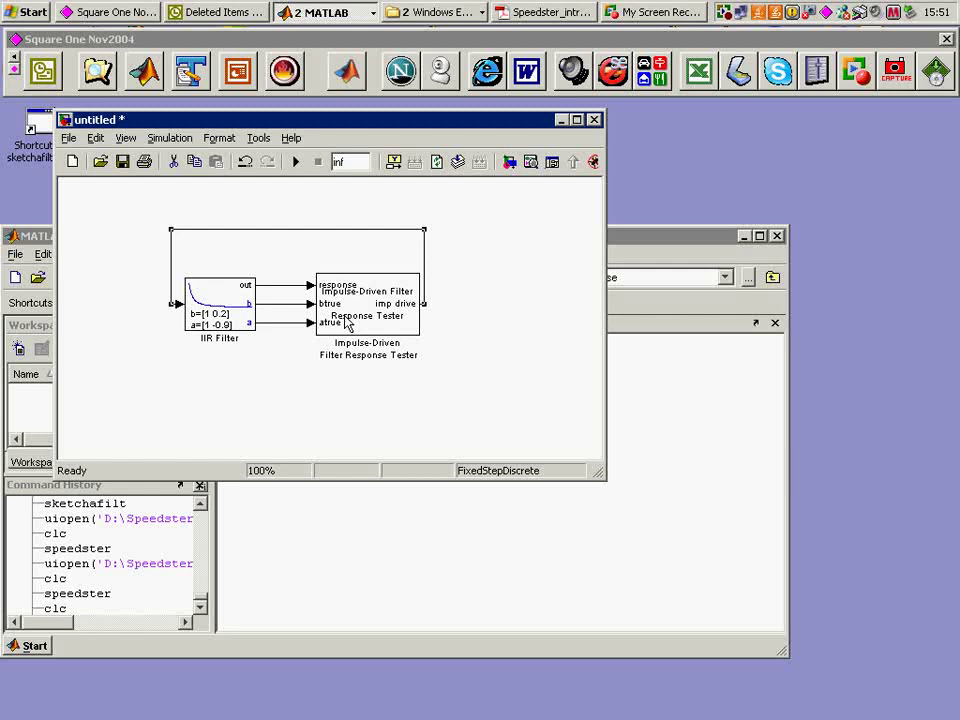
pyautogui.rightClick(348, 324)
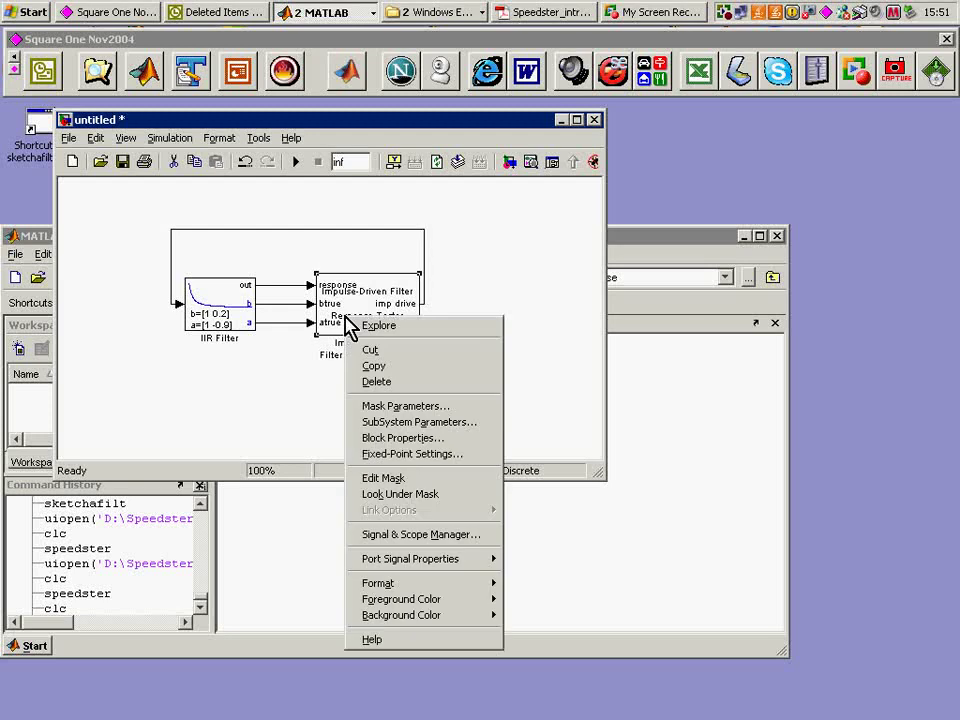
pyautogui.click(398, 493)
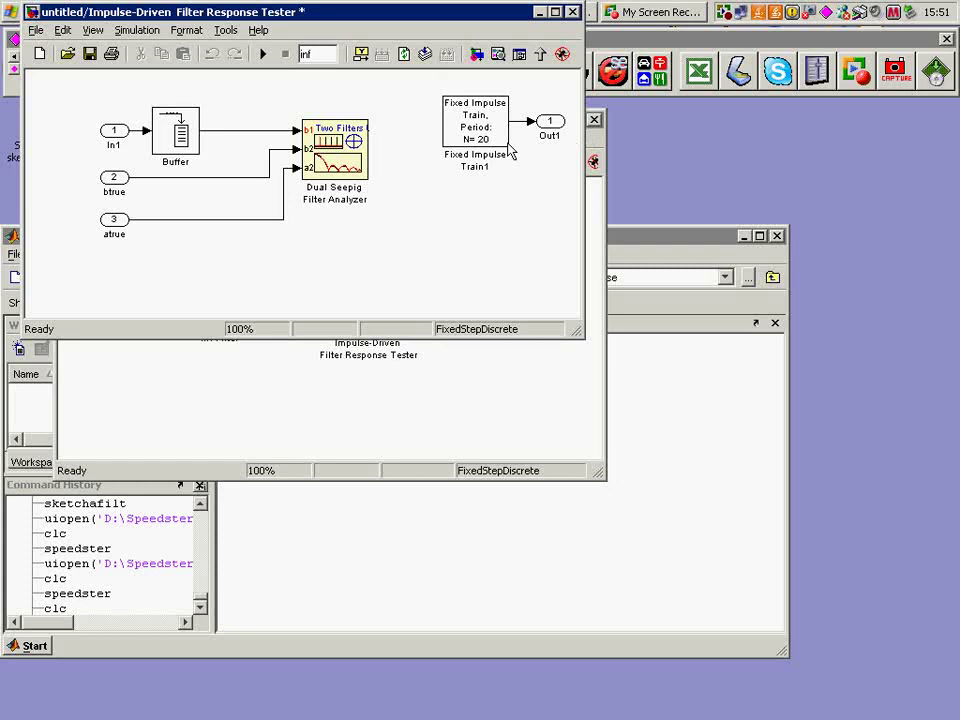
pyautogui.click(572, 13)
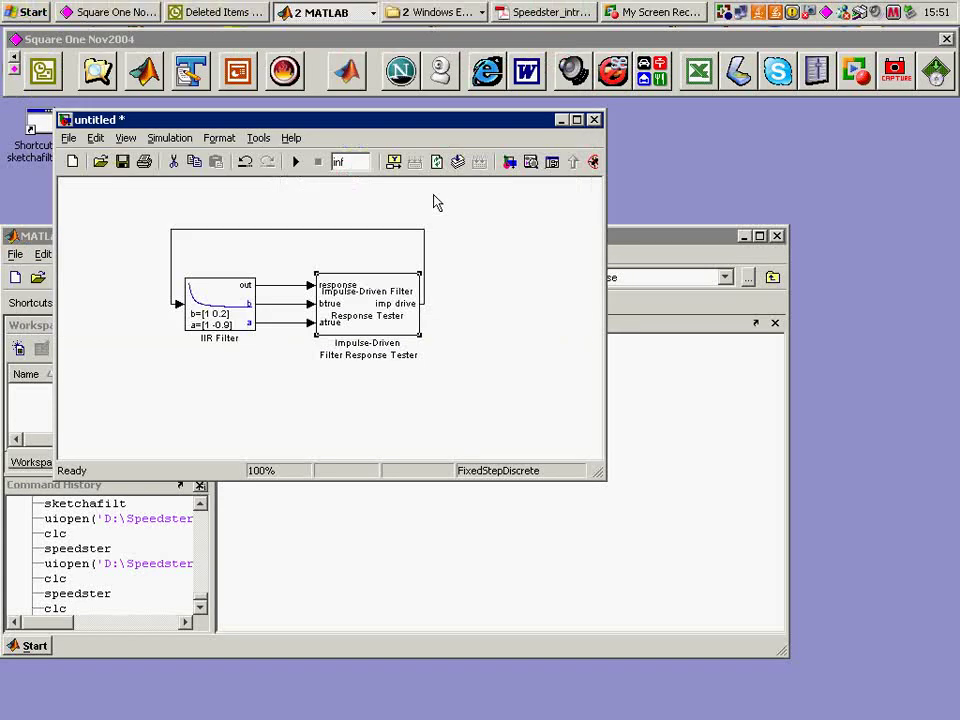
pyautogui.click(476, 289)
# Step: Start the simulation and move the Dual Analyzer figure aside to uncover the model
pyautogui.click(296, 161)
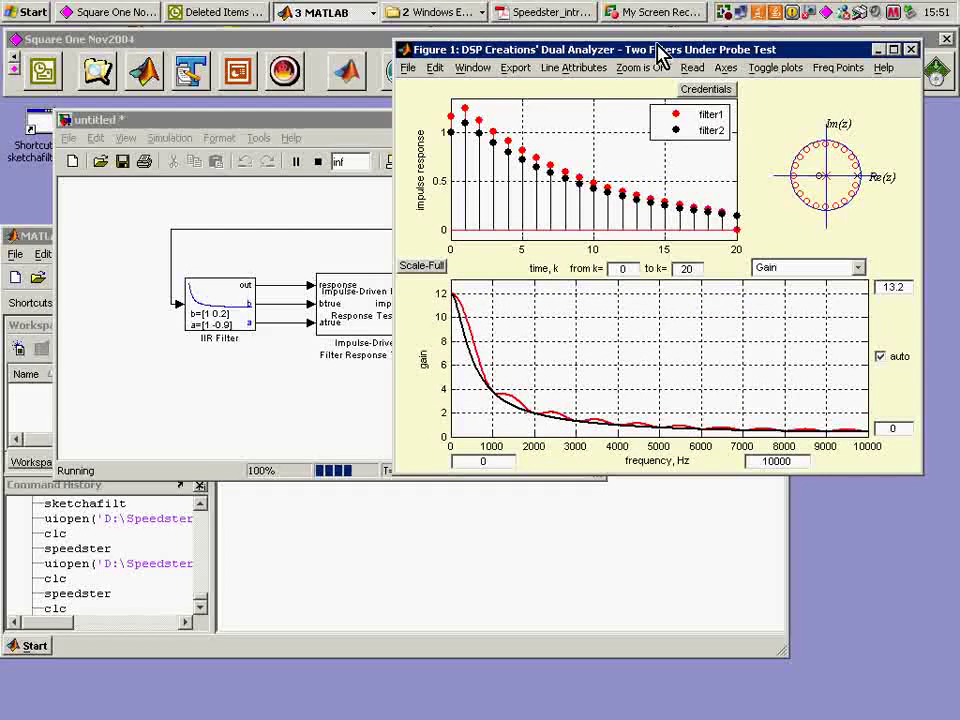
pyautogui.moveTo(651, 56); pyautogui.dragTo(636, 52)
pyautogui.click(274, 386)
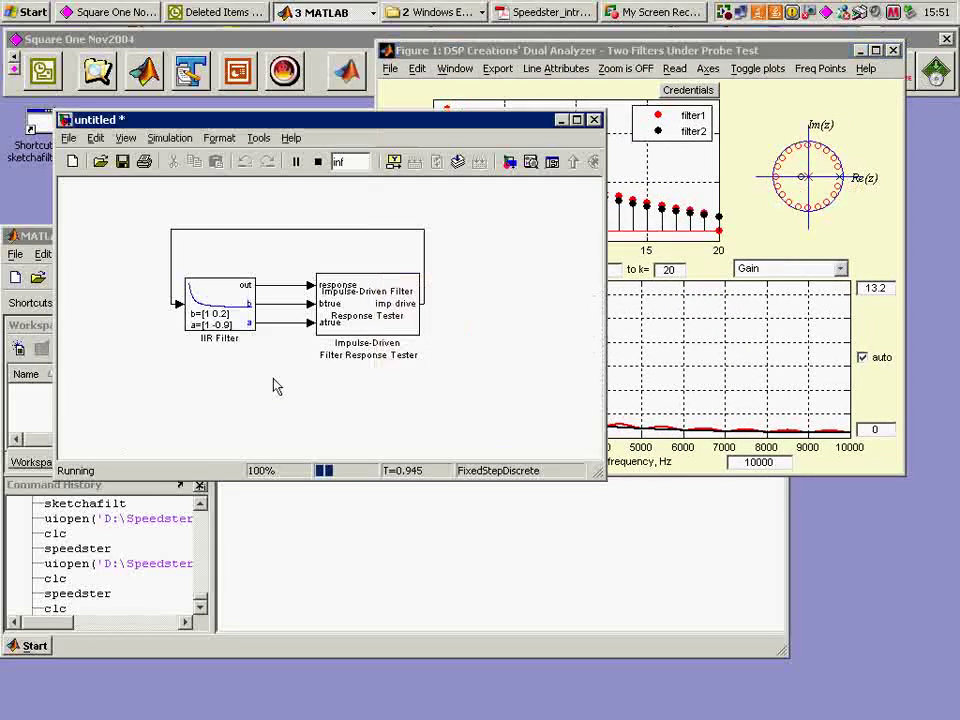
pyautogui.click(352, 322)
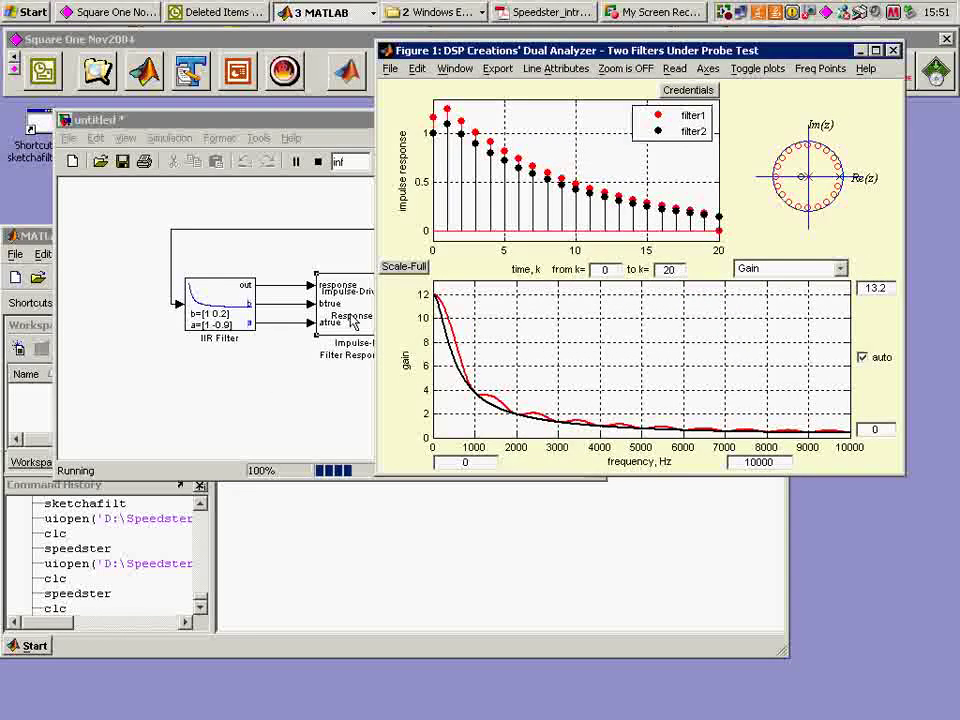
# Step: Check the tester's parameters, leaving the response length N at 20
pyautogui.click(272, 202)
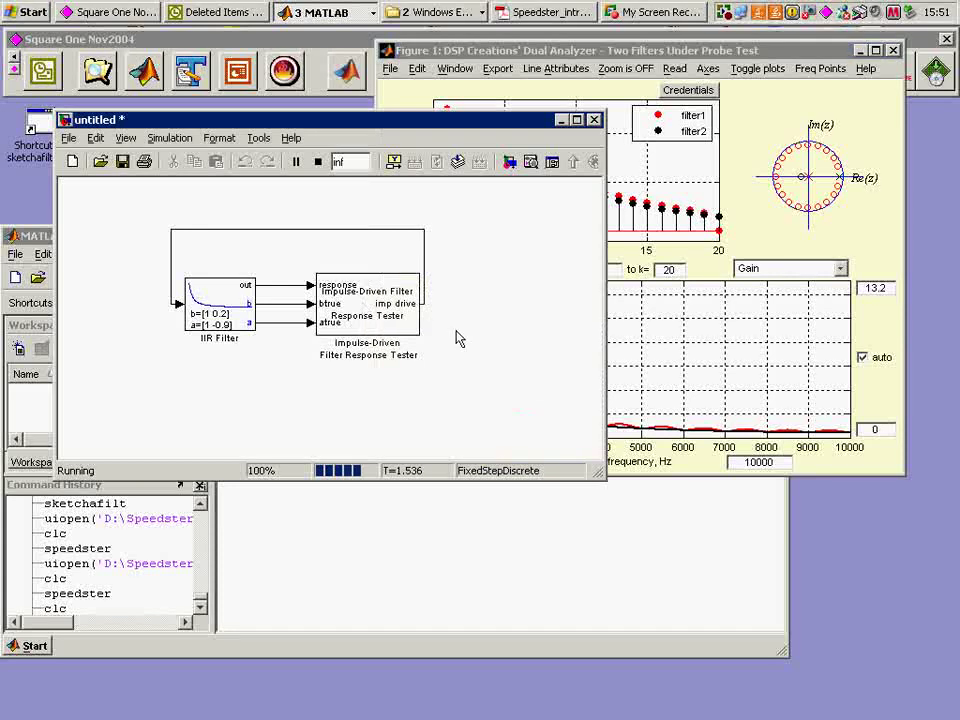
pyautogui.click(322, 160)
pyautogui.doubleClick(338, 312)
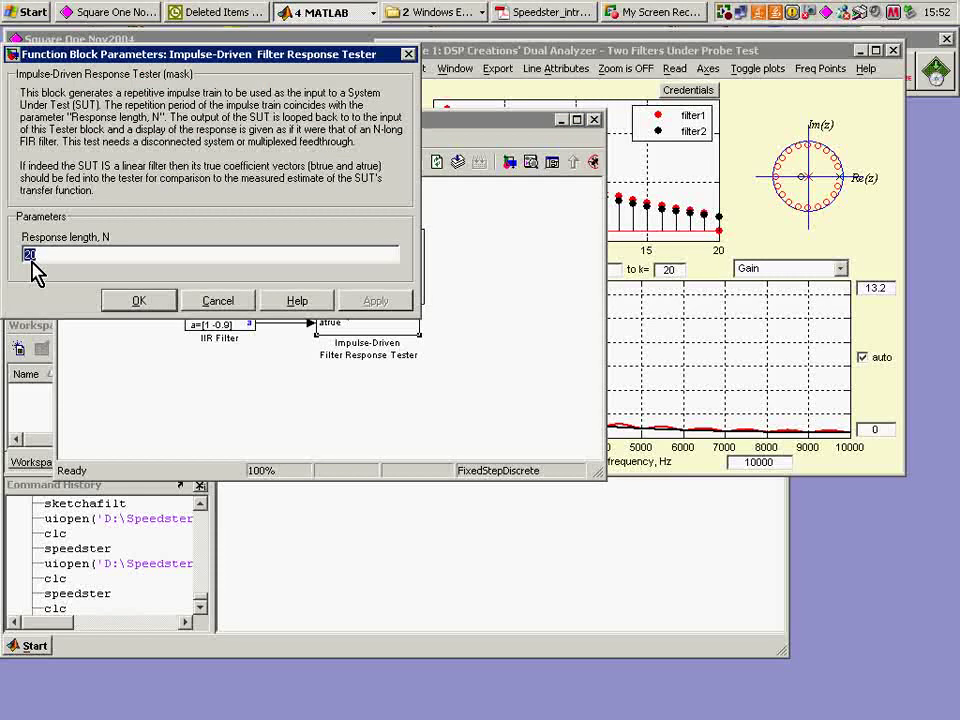
pyautogui.click(137, 299)
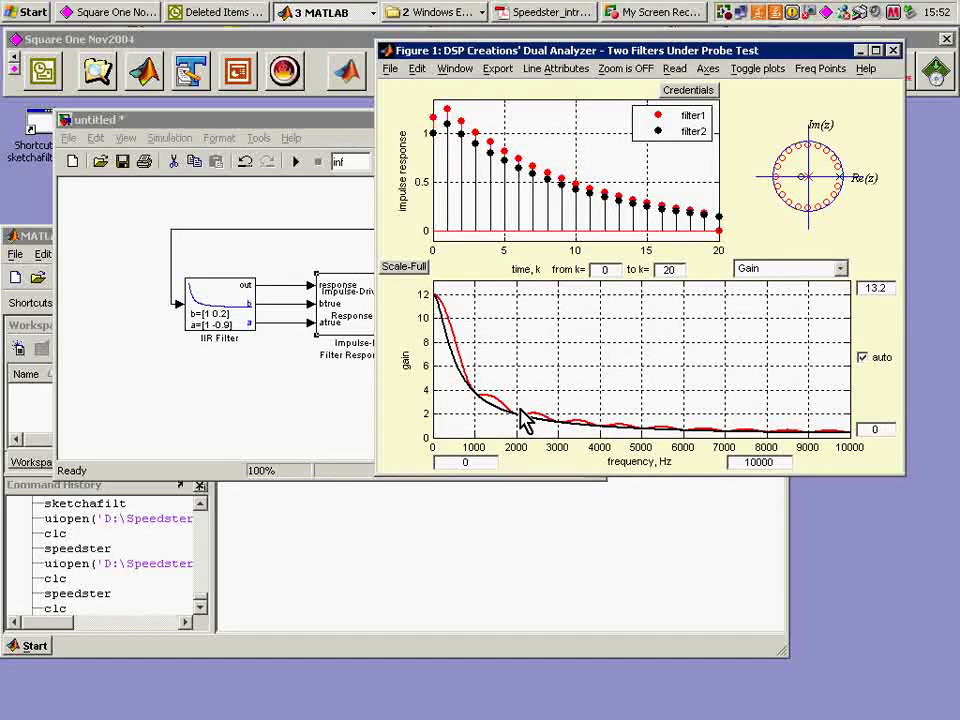
# Step: Change the tester's response length to 10, rerun, and view the Dual Analyzer plots
pyautogui.click(297, 266)
pyautogui.doubleClick(350, 305)
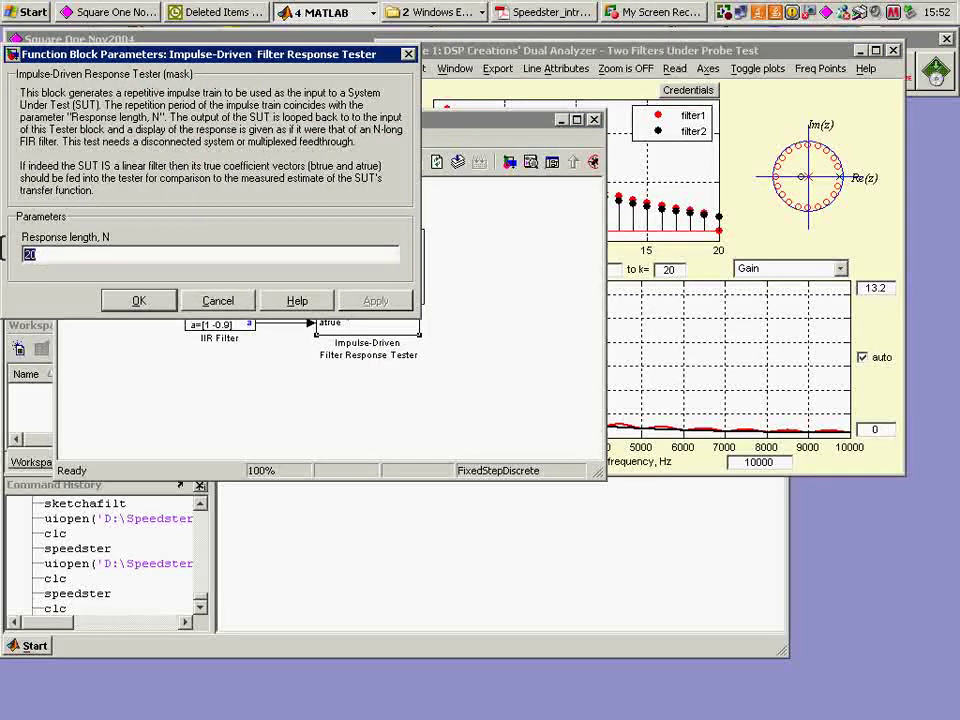
pyautogui.write('10')
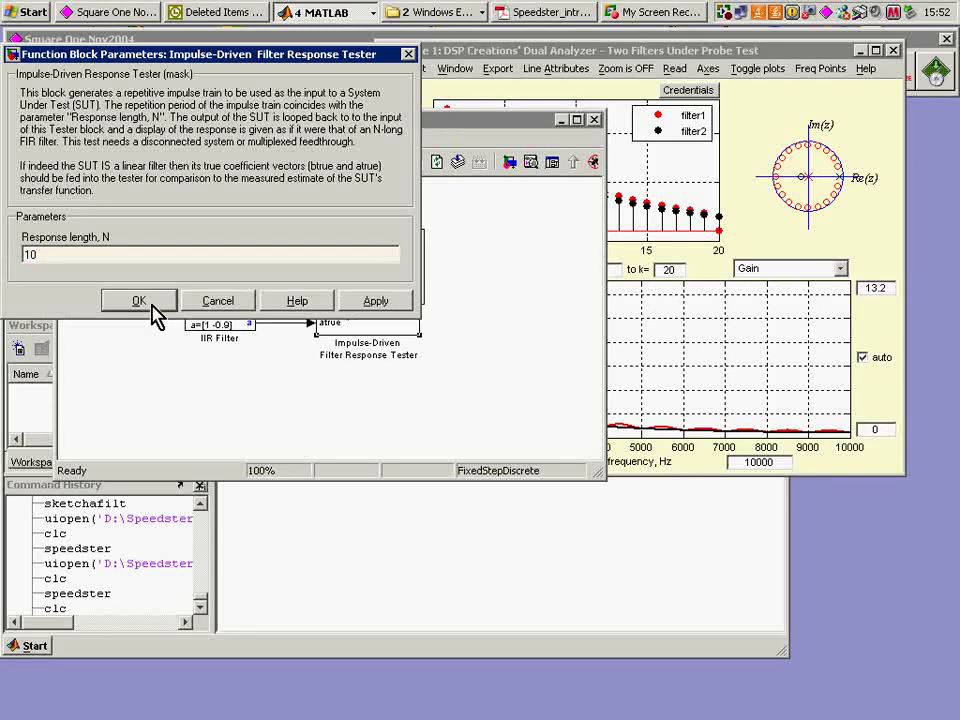
pyautogui.click(139, 300)
pyautogui.click(296, 163)
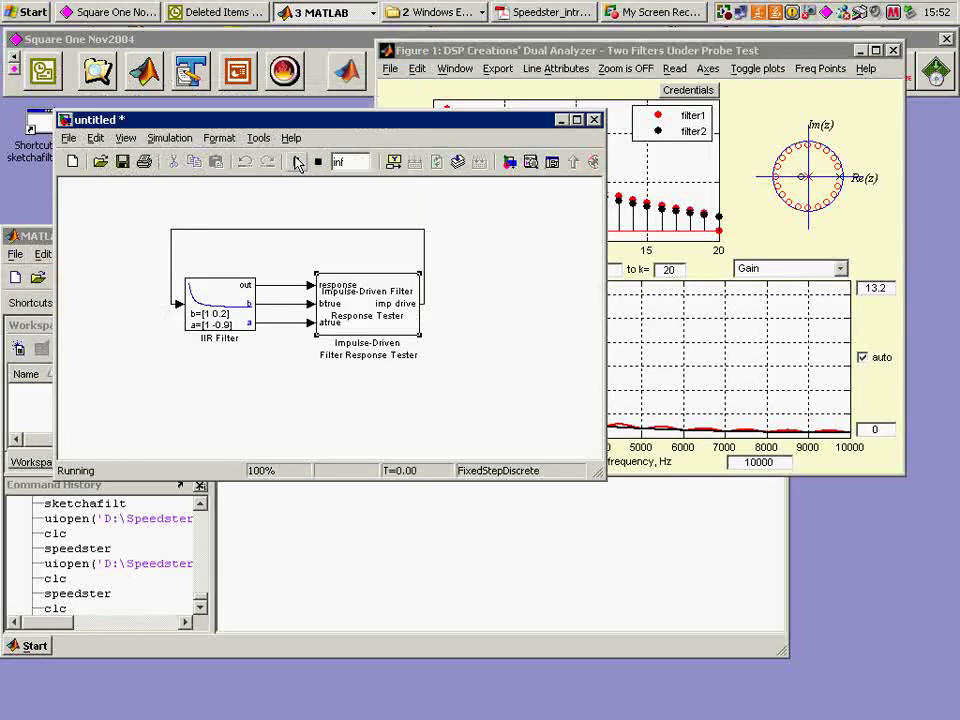
pyautogui.click(452, 48)
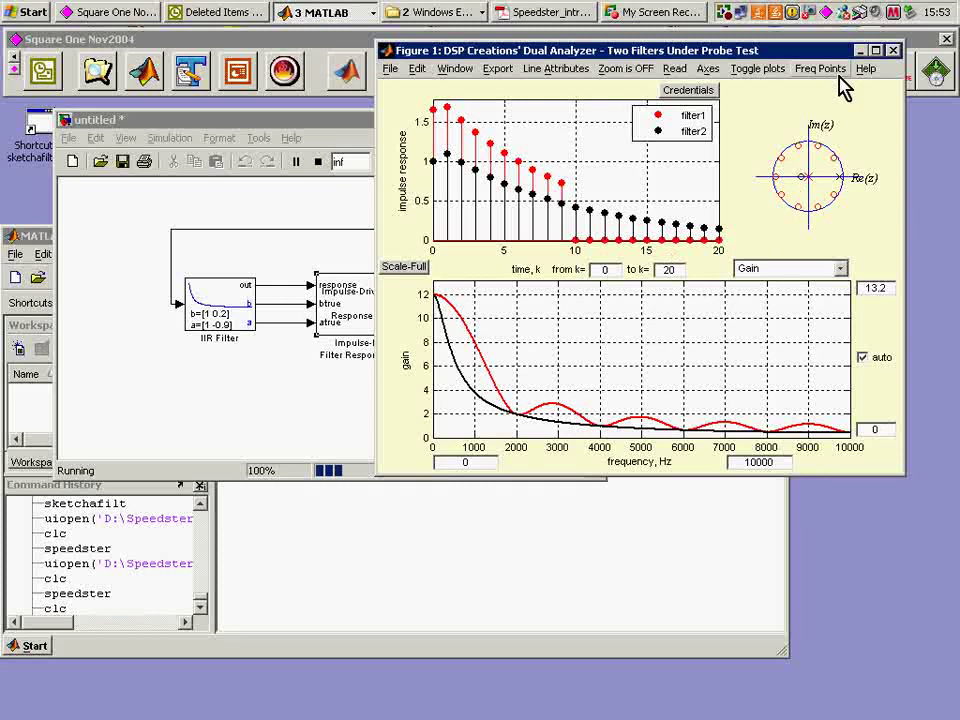
pyautogui.click(875, 50)
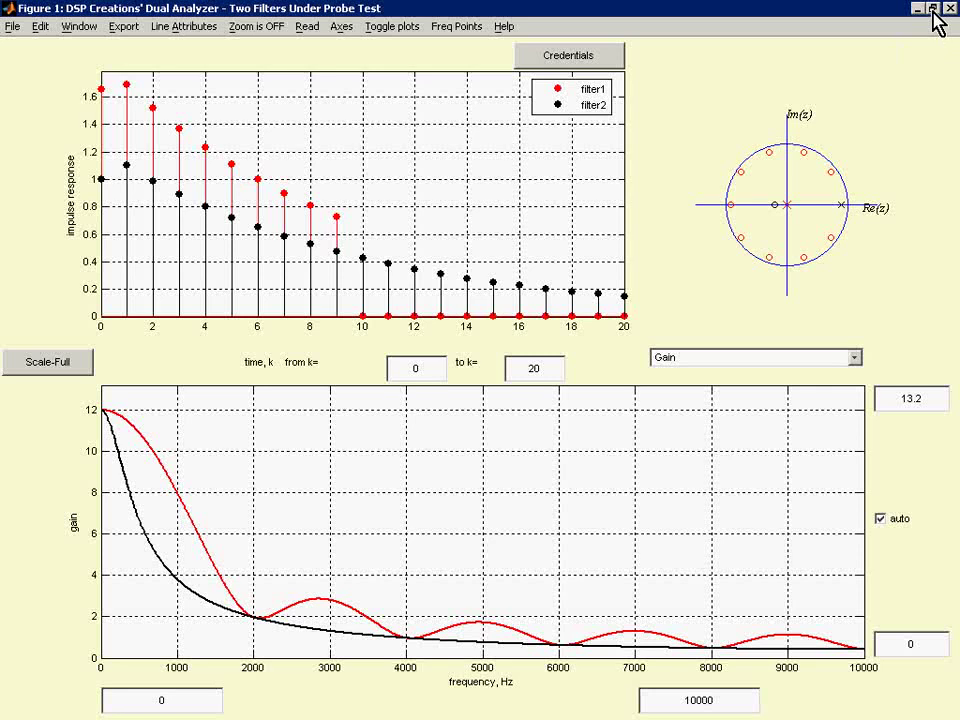
pyautogui.click(855, 357)
pyautogui.click(840, 377)
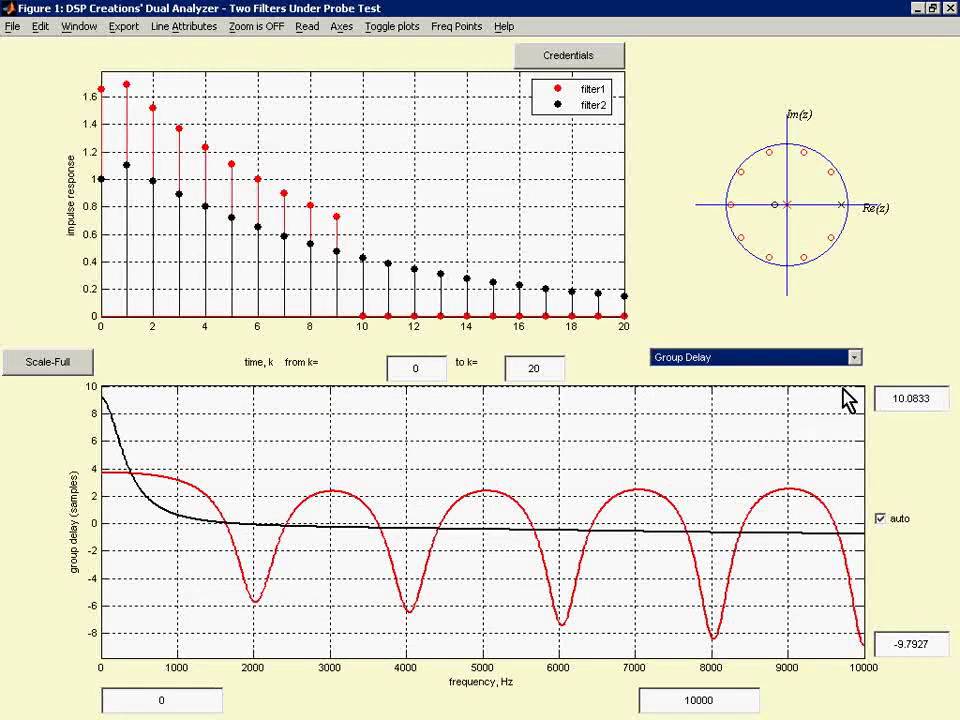
# Step: Close the enlarged analyzer figure and stop the running simulation
pyautogui.click(950, 8)
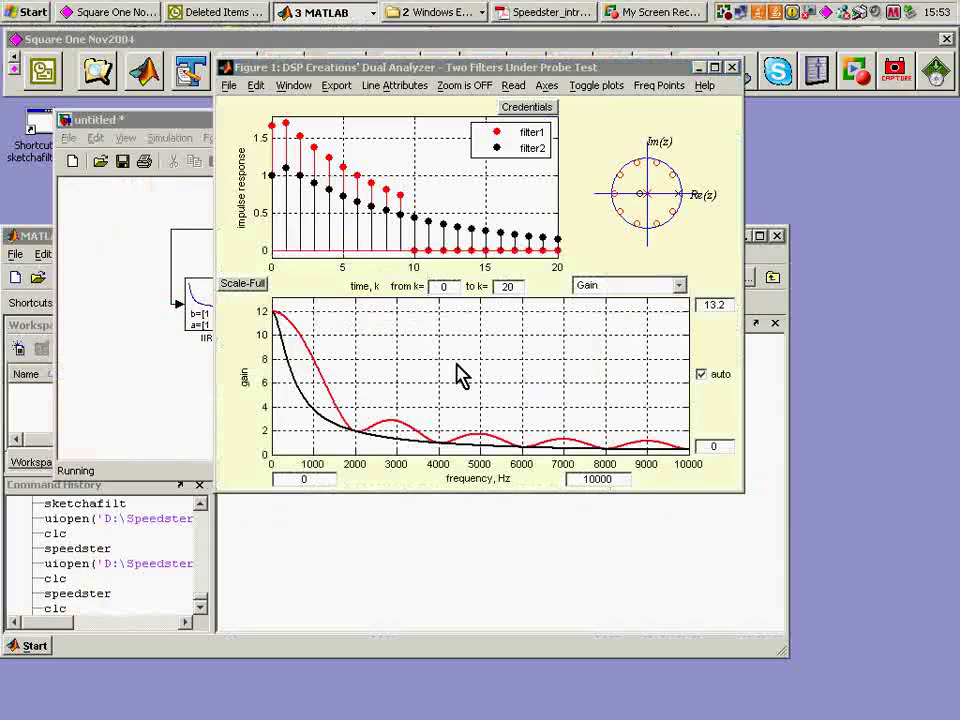
pyautogui.click(125, 255)
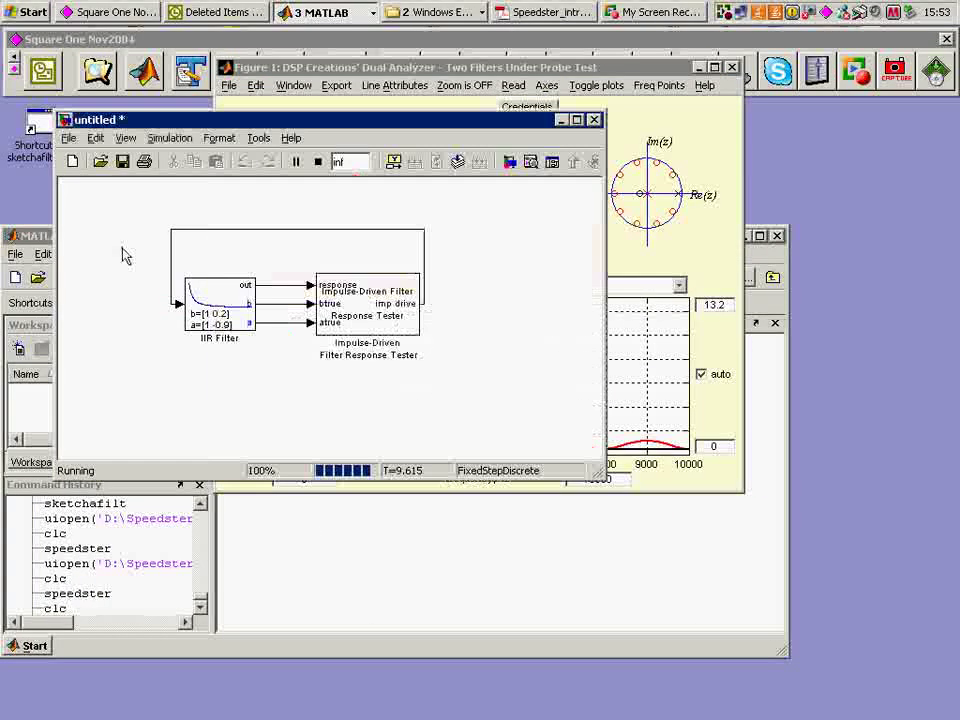
pyautogui.click(318, 161)
# Step: Change the tester's response length to 200 and rerun to view the updated analyzer plots
pyautogui.doubleClick(385, 303)
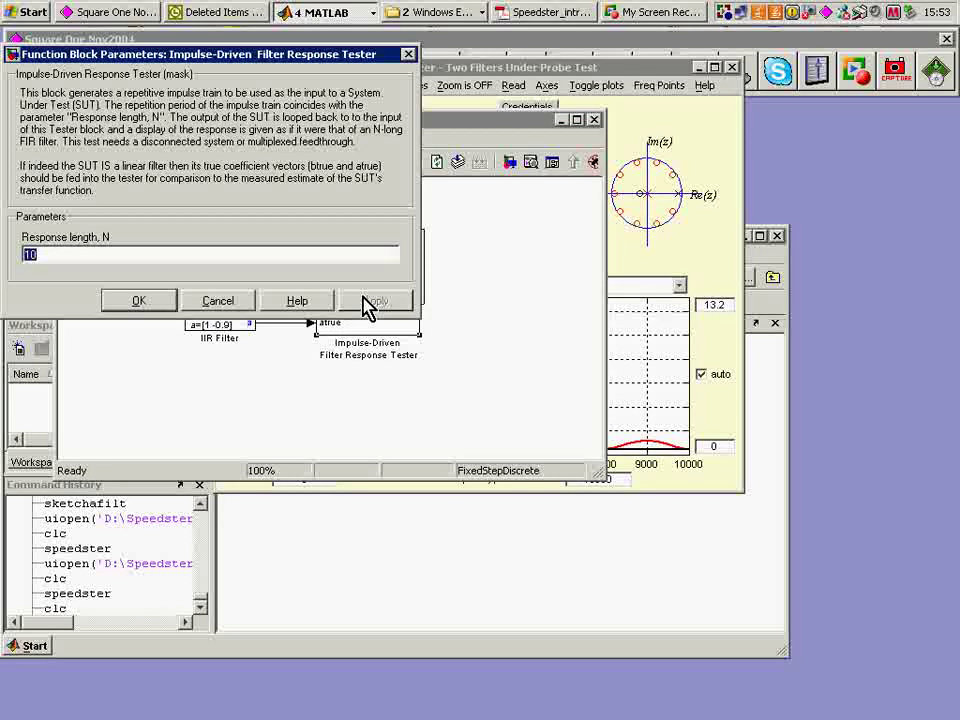
pyautogui.write('1010')
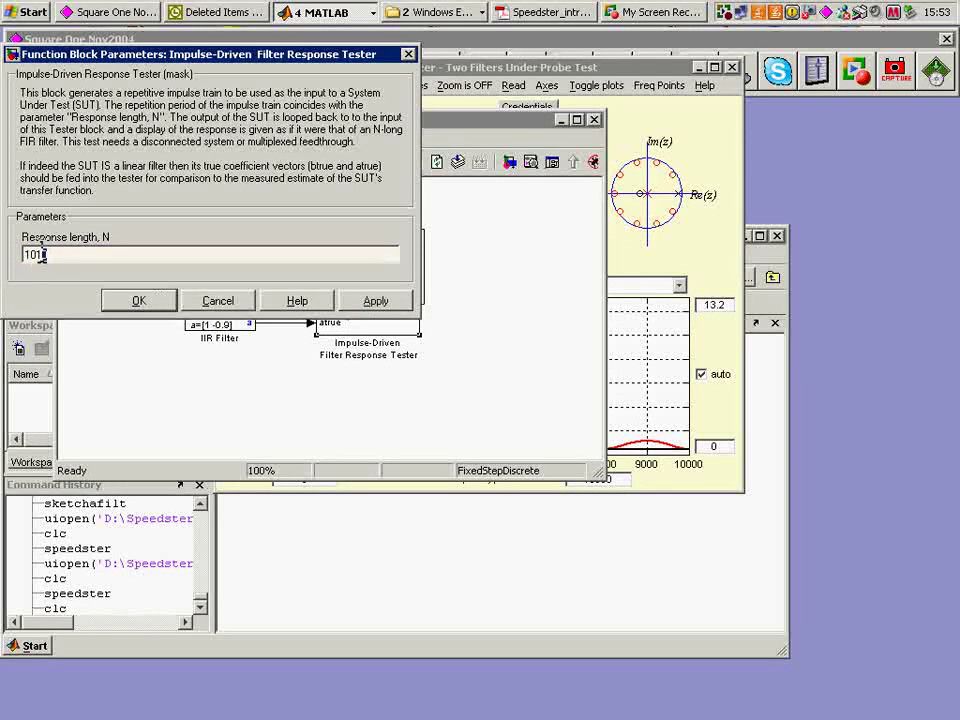
pyautogui.moveTo(50, 254); pyautogui.dragTo(16, 258)
pyautogui.write('2')
pyautogui.write('0')
pyautogui.click(139, 300)
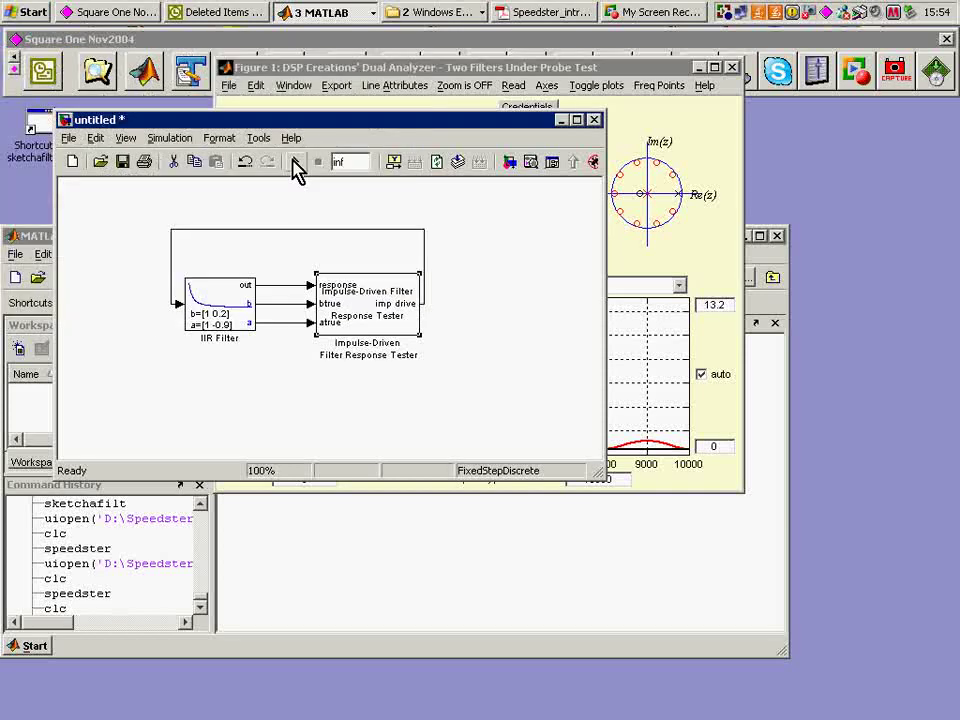
pyautogui.click(296, 170)
pyautogui.click(474, 68)
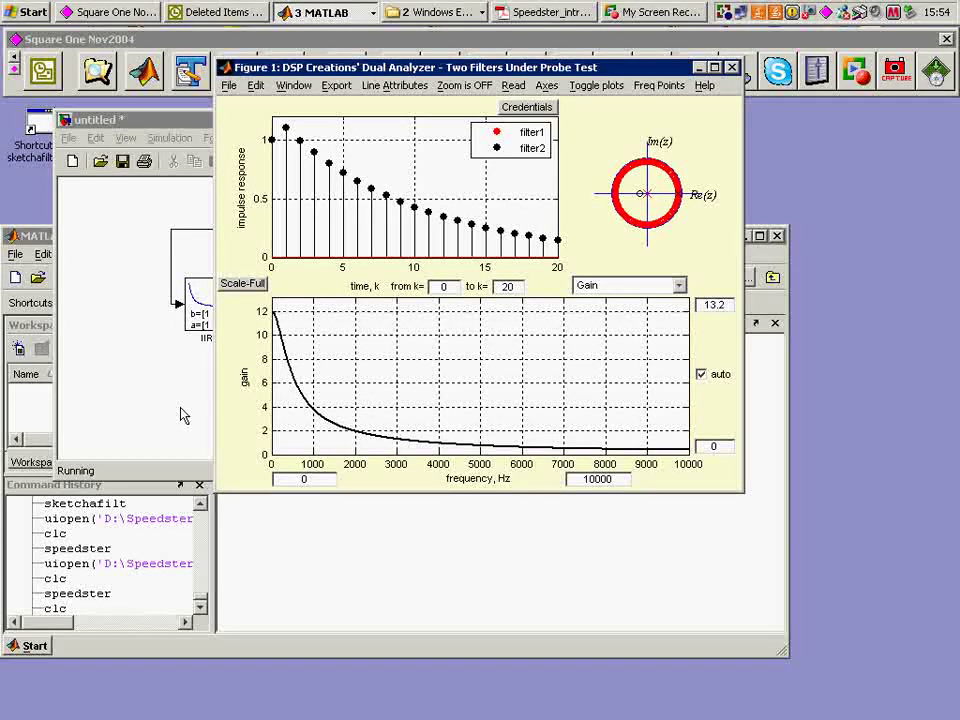
pyautogui.click(183, 415)
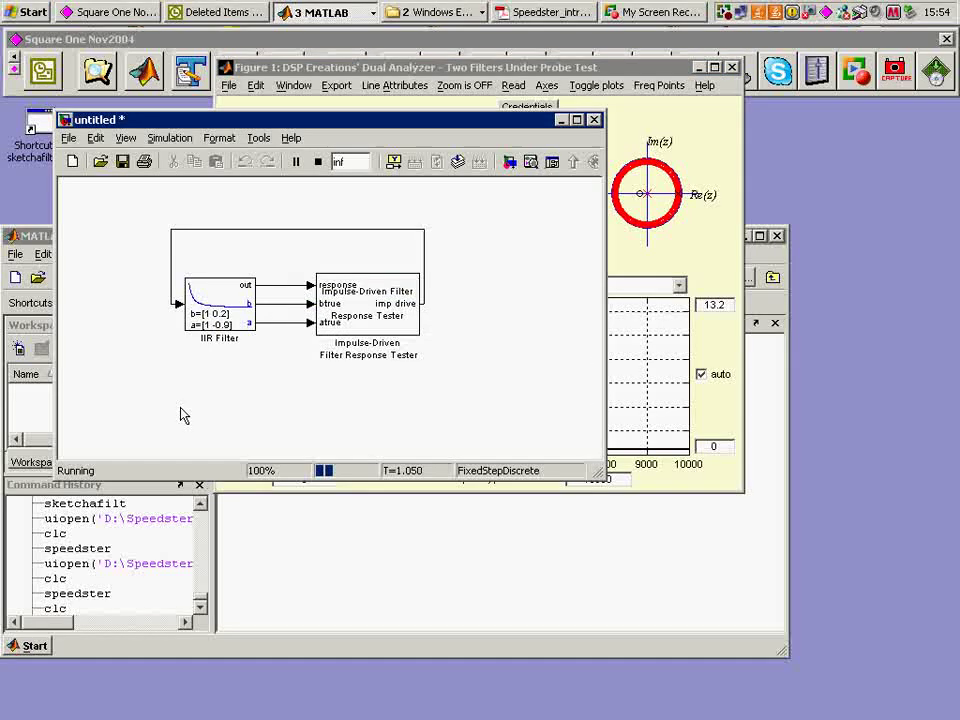